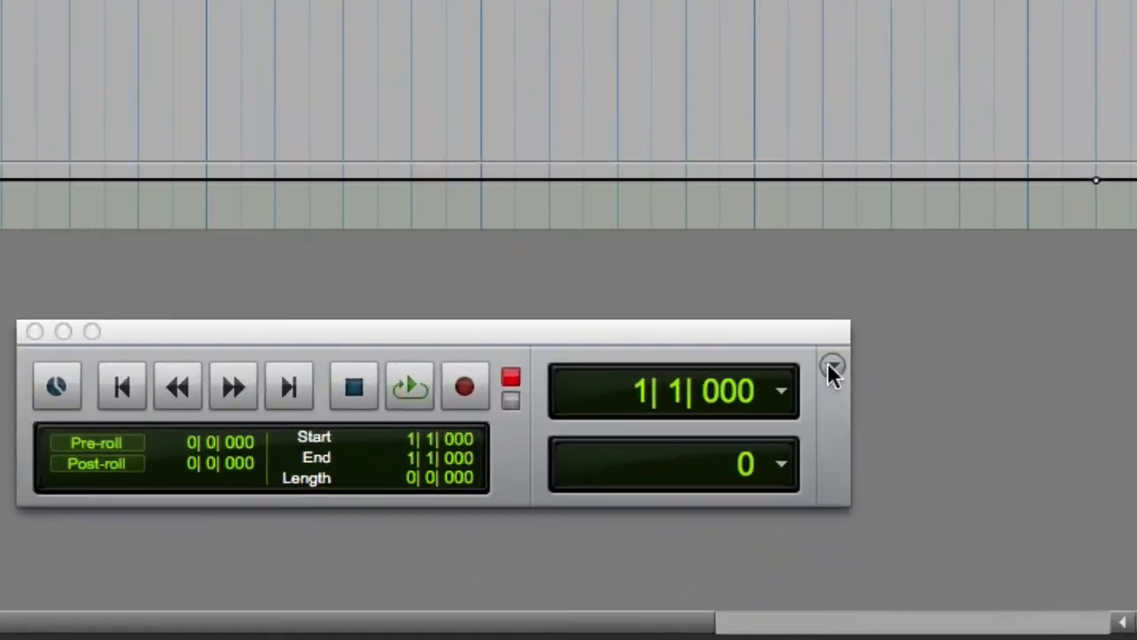
Show the MIDI Controls in the Transport: 2-bar count-off, 4/4 meter, tempo 120
left_click(756, 485)
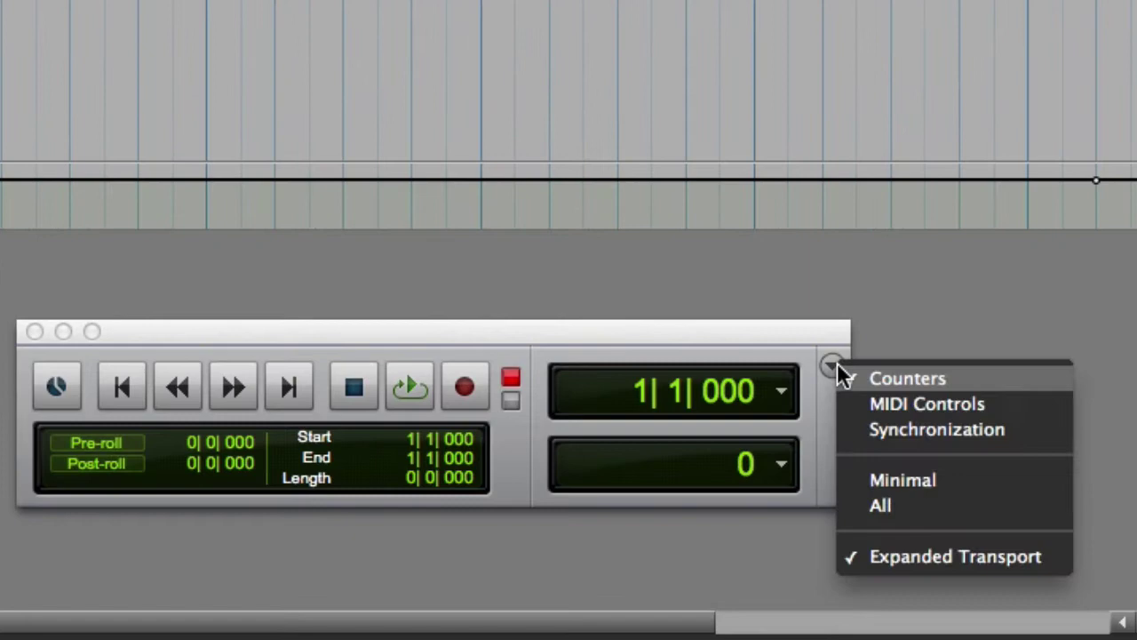
left_click(1010, 401)
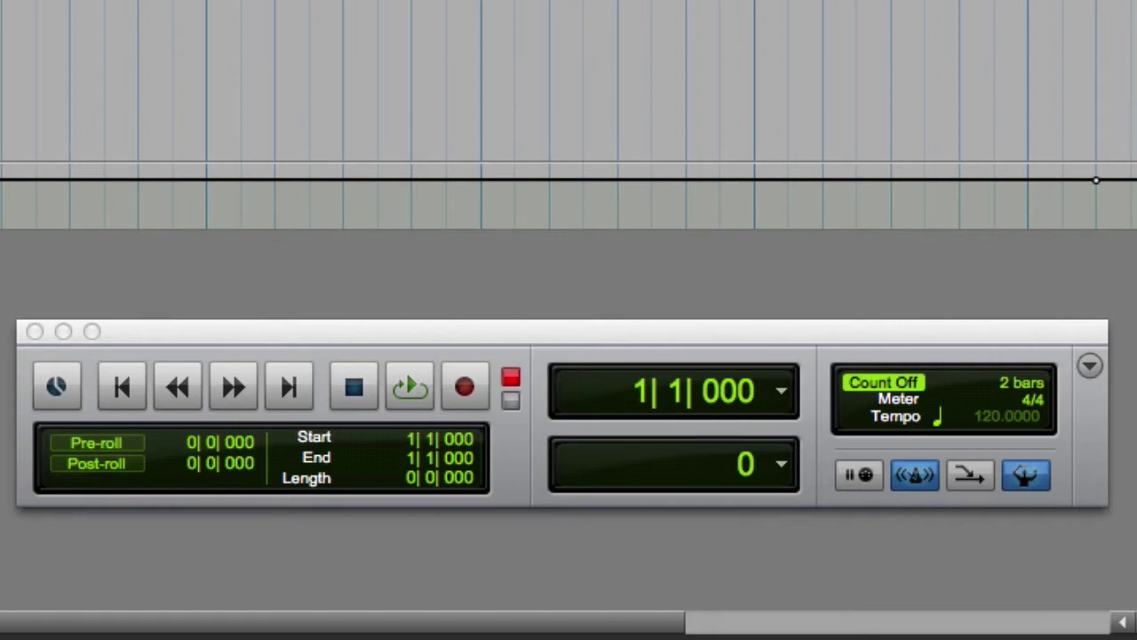
Record and discard a Wait for Note take, then enable Count Off and record a new Drums take
left_click(857, 477)
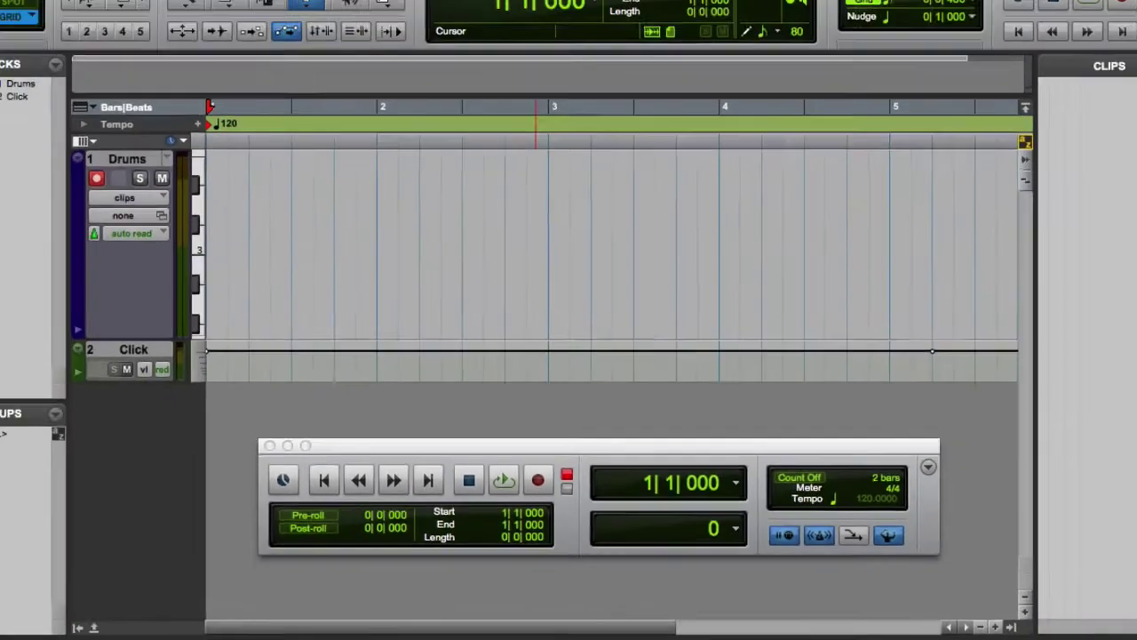
key("space")
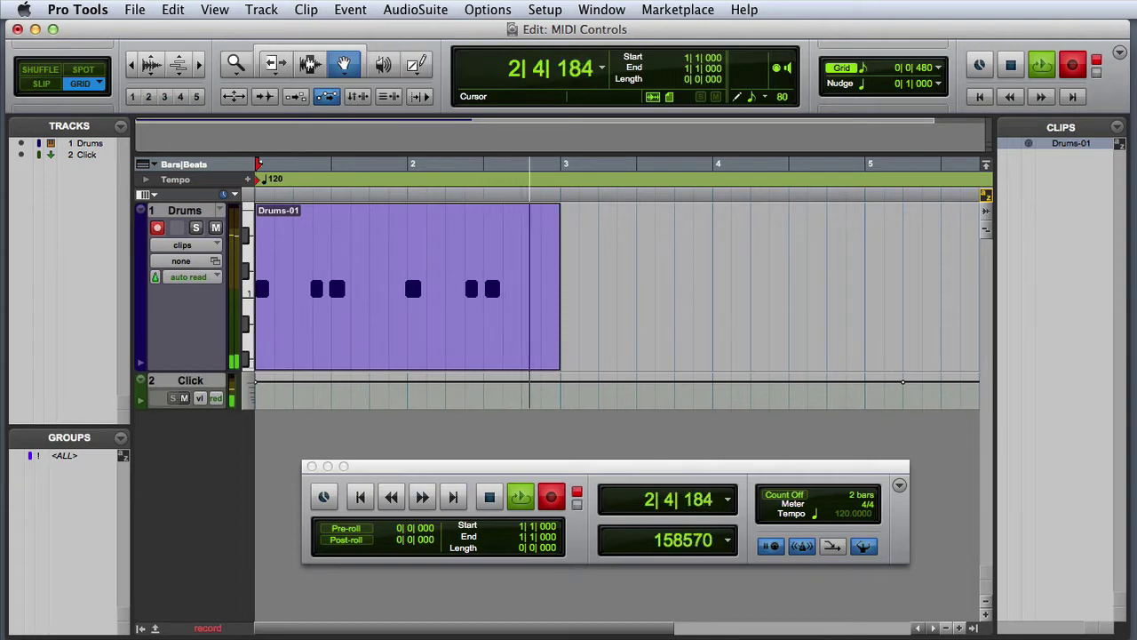
key("super+period")
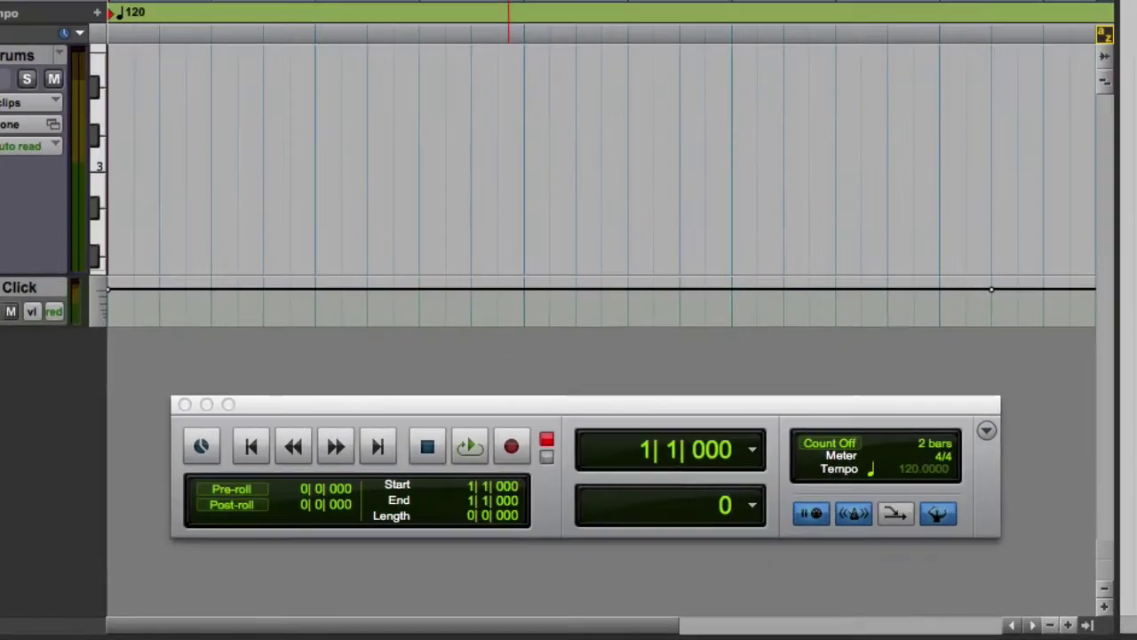
key("KP_7")
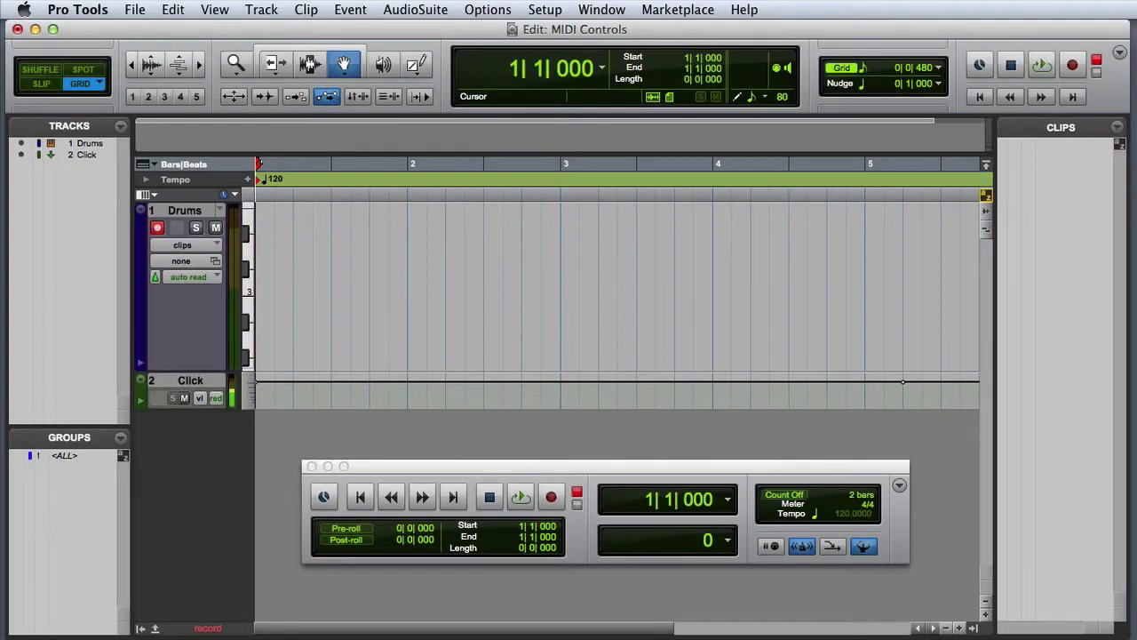
key("KP_3")
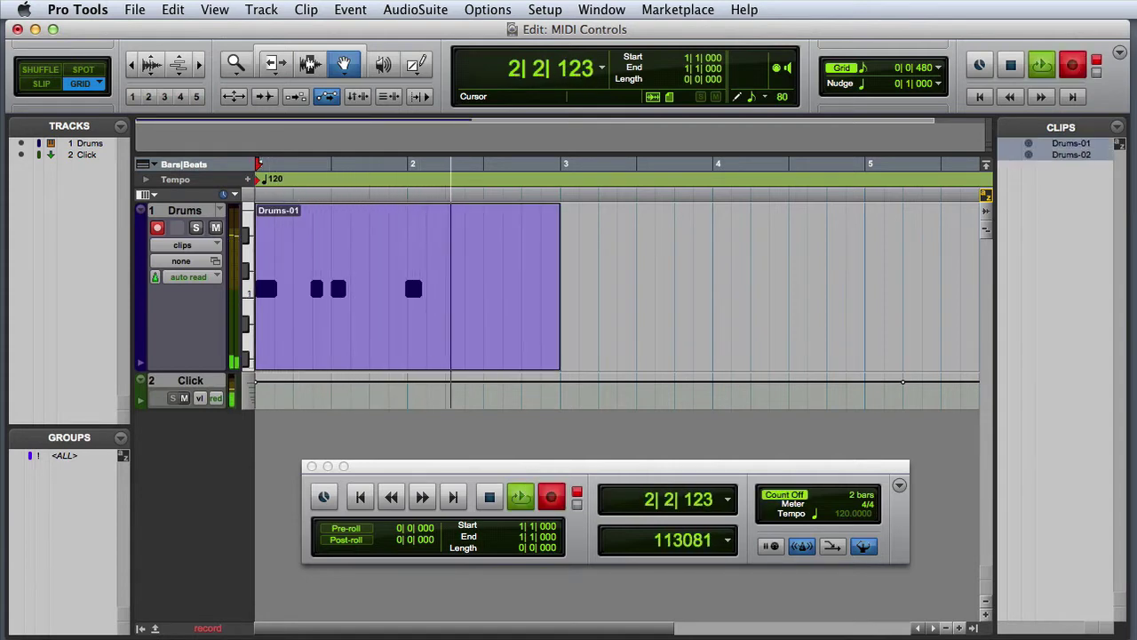
Stop recording, change the count-off to 1 bar, and switch the metronome click on
key("space")
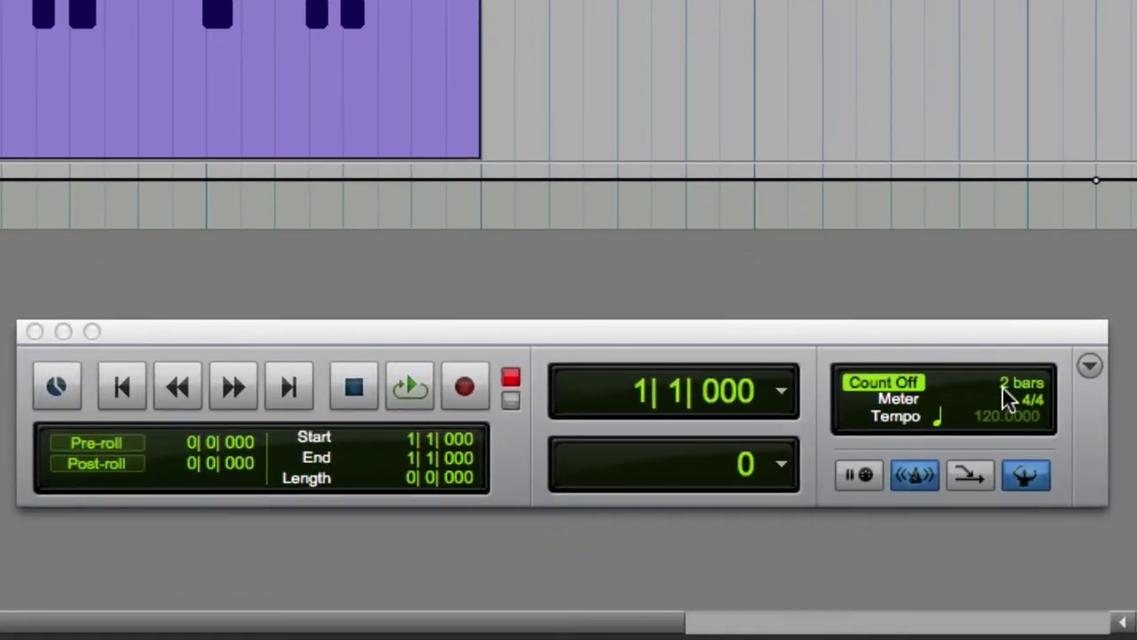
double_click(906, 466)
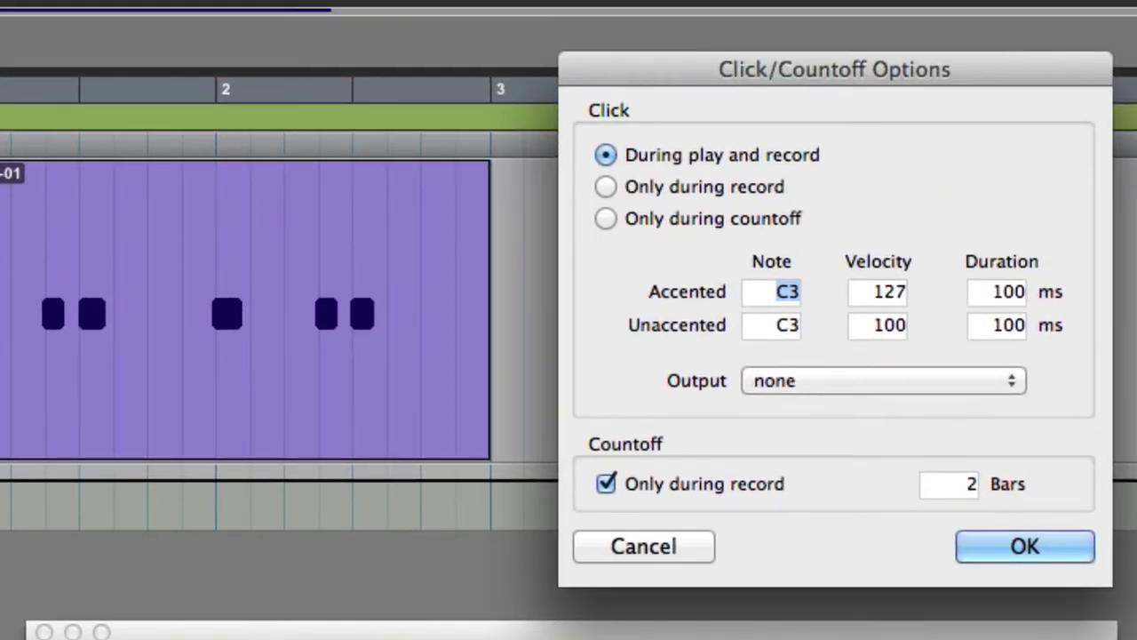
double_click(971, 483)
type("1")
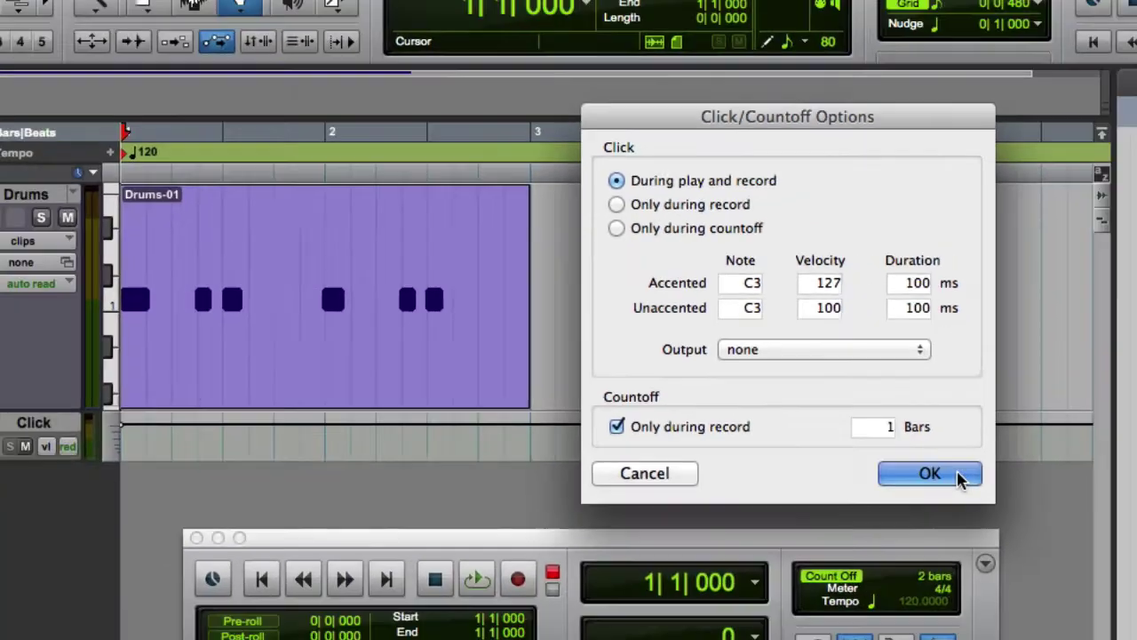
left_click(1057, 551)
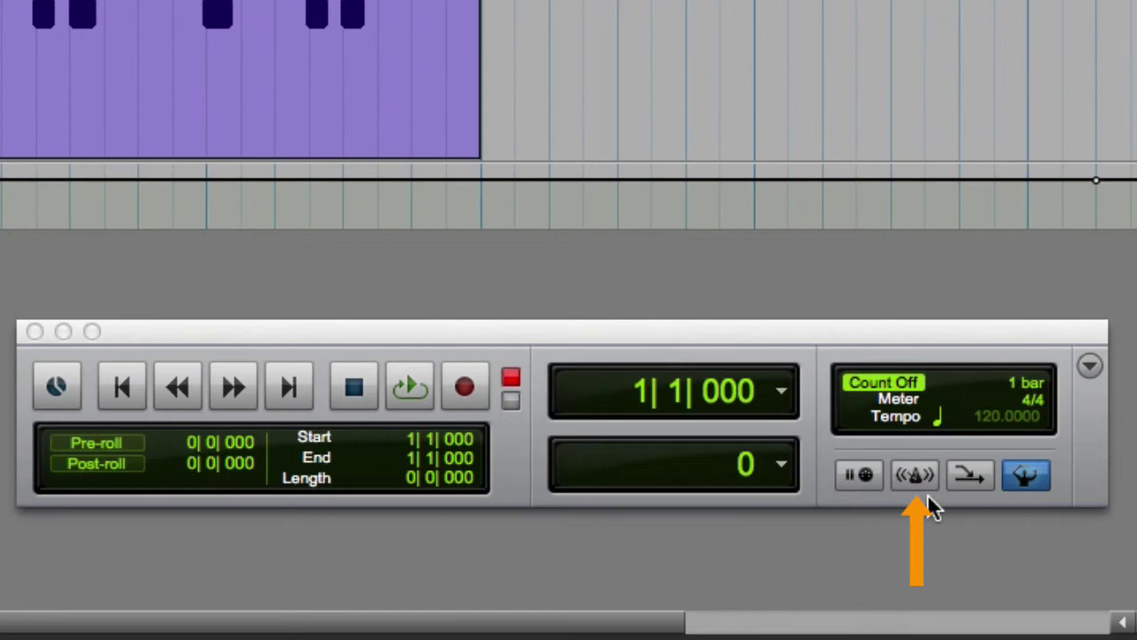
left_click(925, 487)
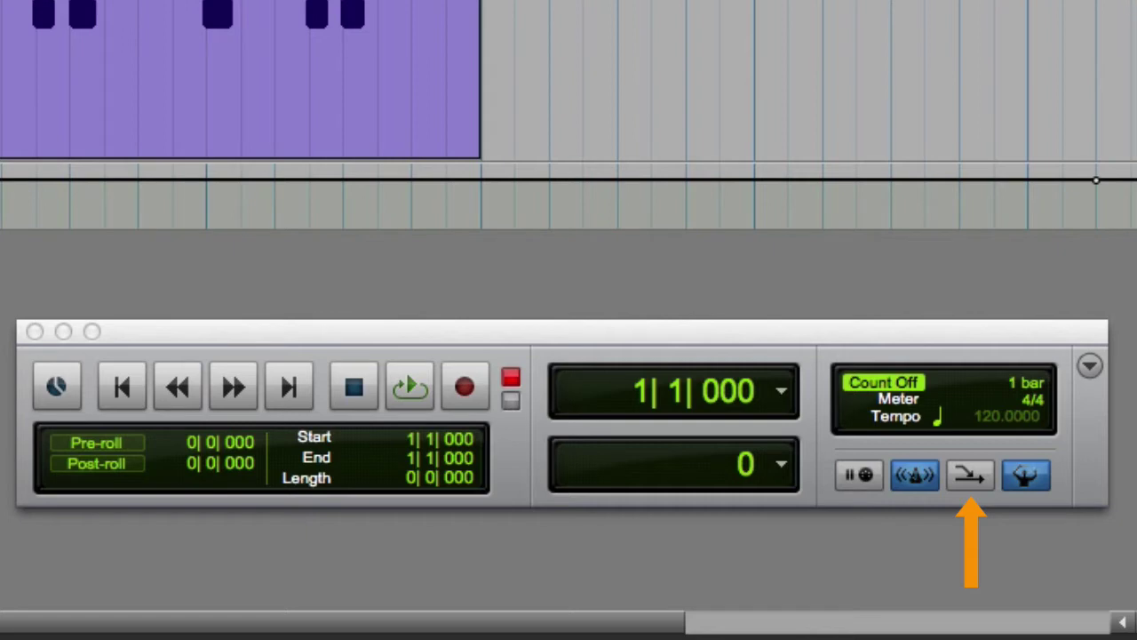
With Wait for Note enabled, record an overdub pass into Drums-01 while MIDI Merge is on
left_click(964, 478)
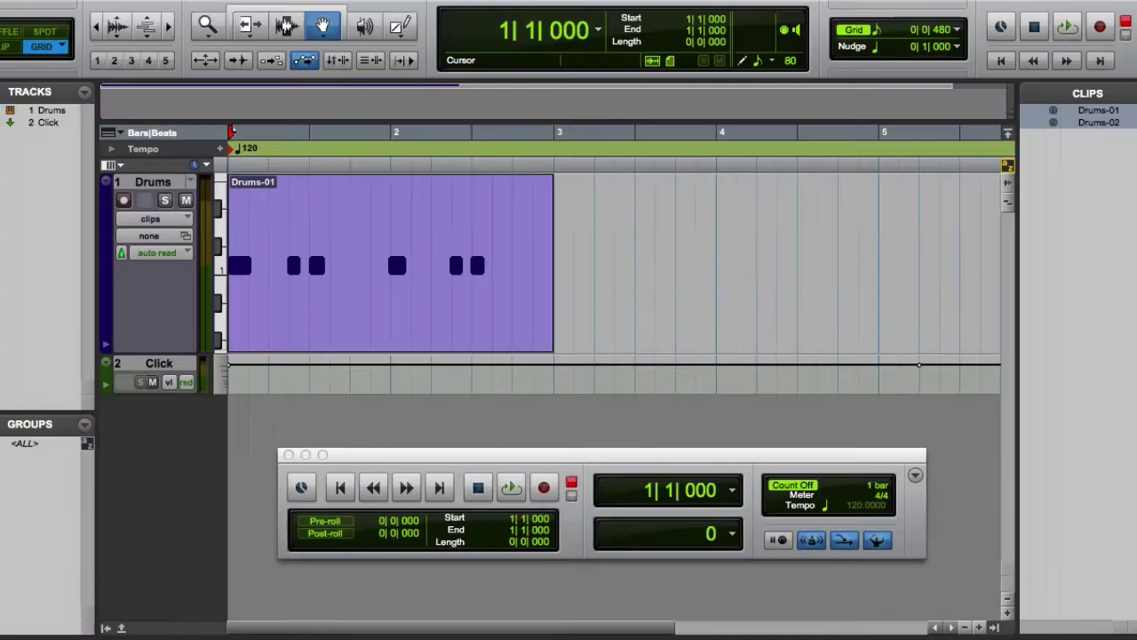
key("super+space")
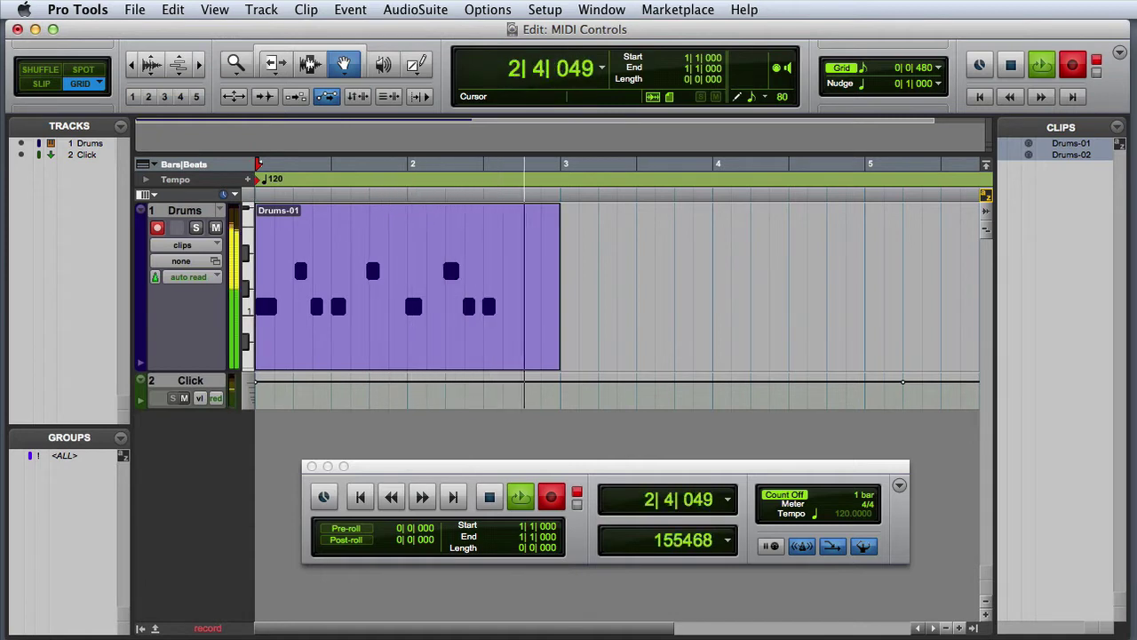
key("space")
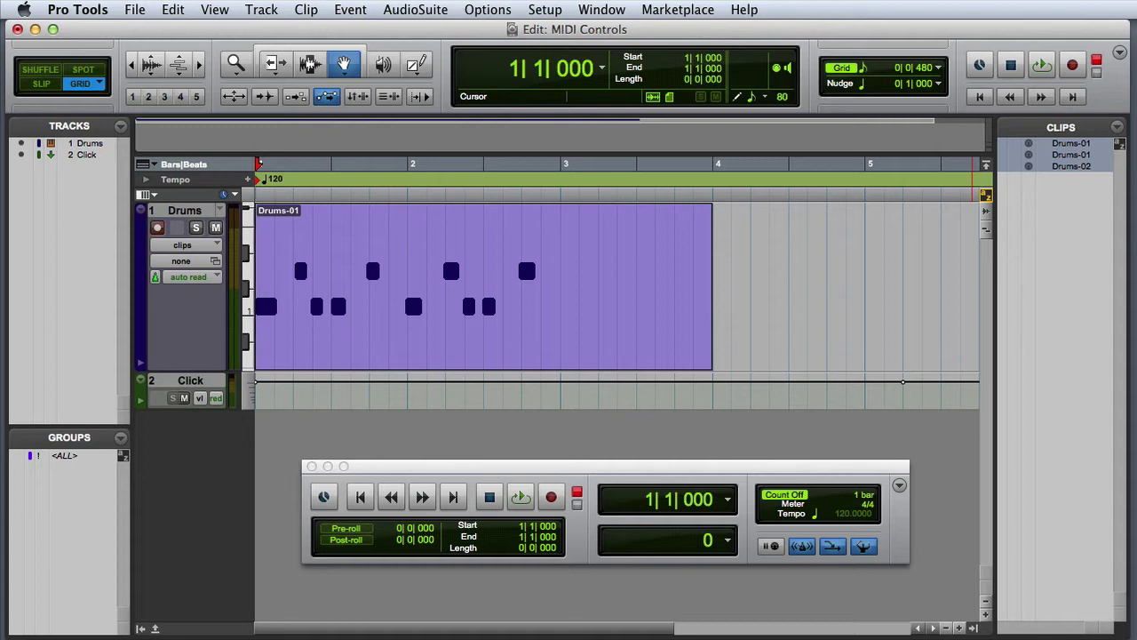
Turn off MIDI Merge and record a replacement take of steady repeated notes
left_click(832, 546)
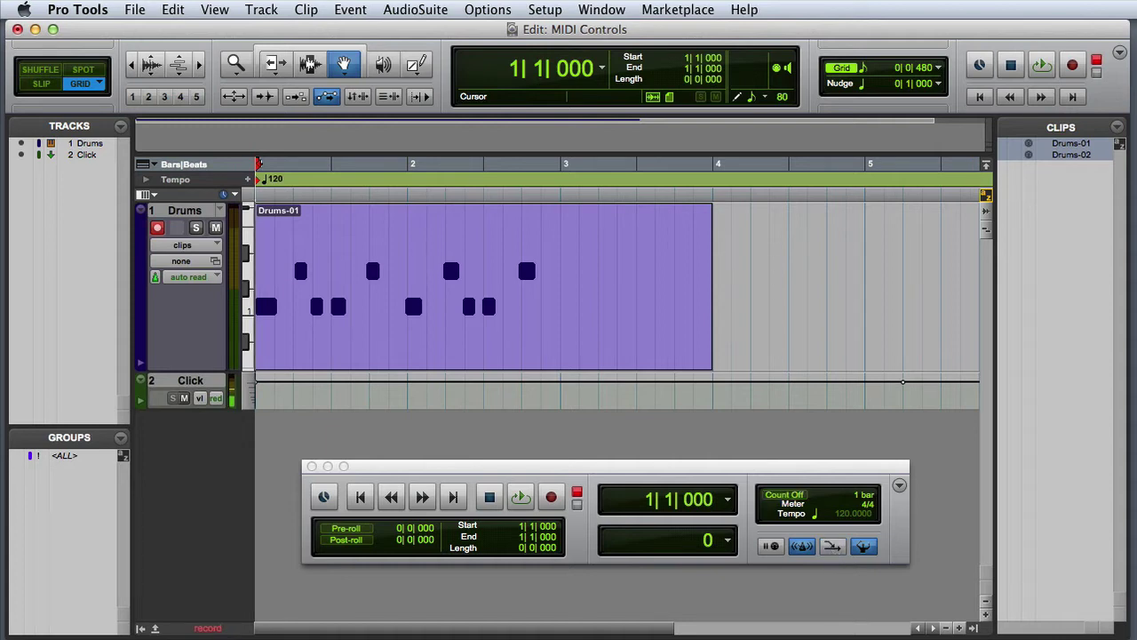
key("super+space")
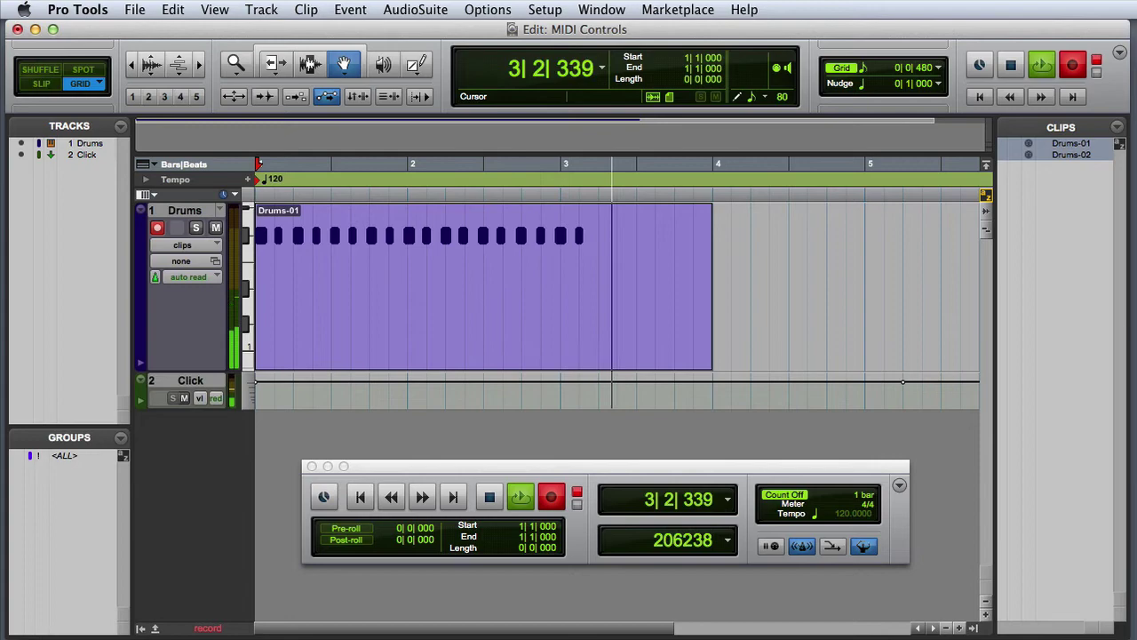
key("space")
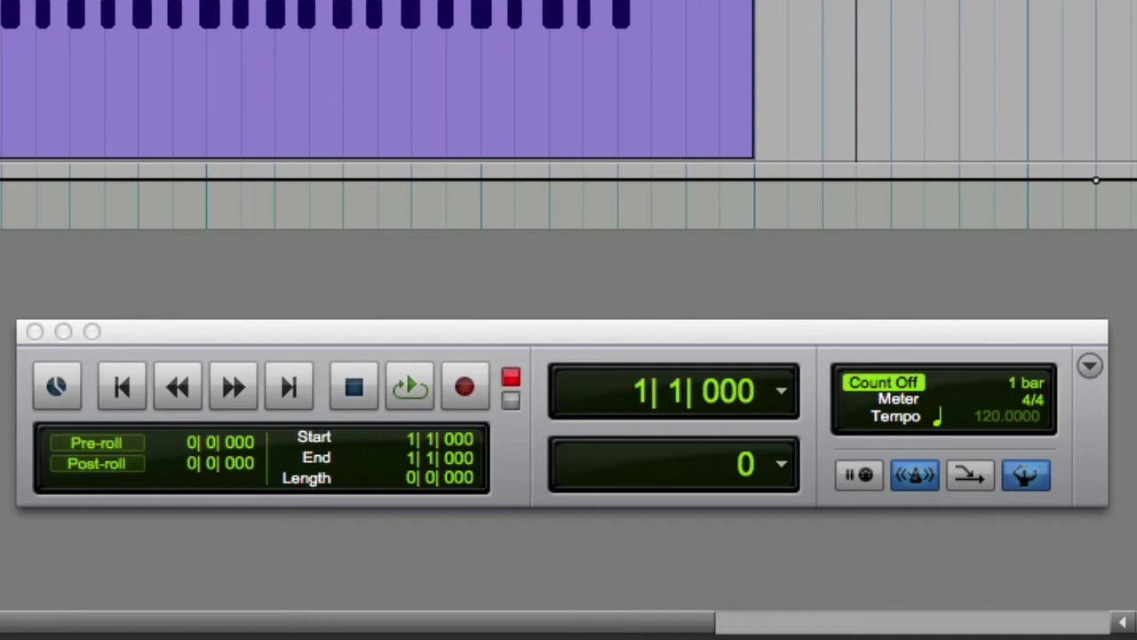
Disable the Conductor, set a manual tempo of 155 BPM, and play back the Drums take
left_click(1031, 480)
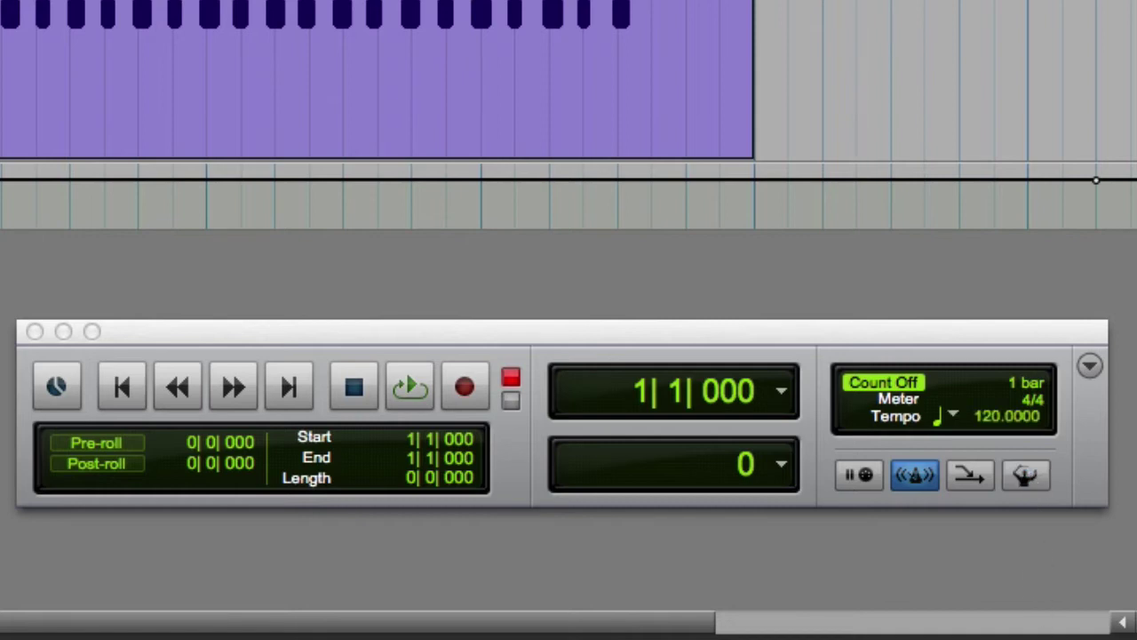
left_click(990, 415)
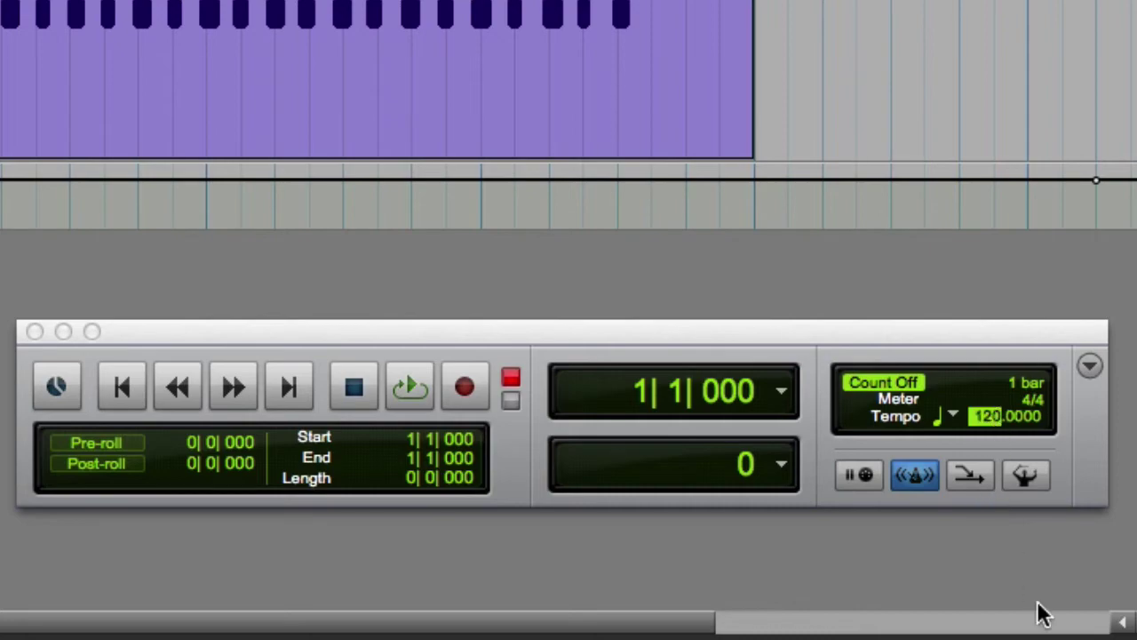
type("110")
left_click_drag(995, 416, 1004, 428)
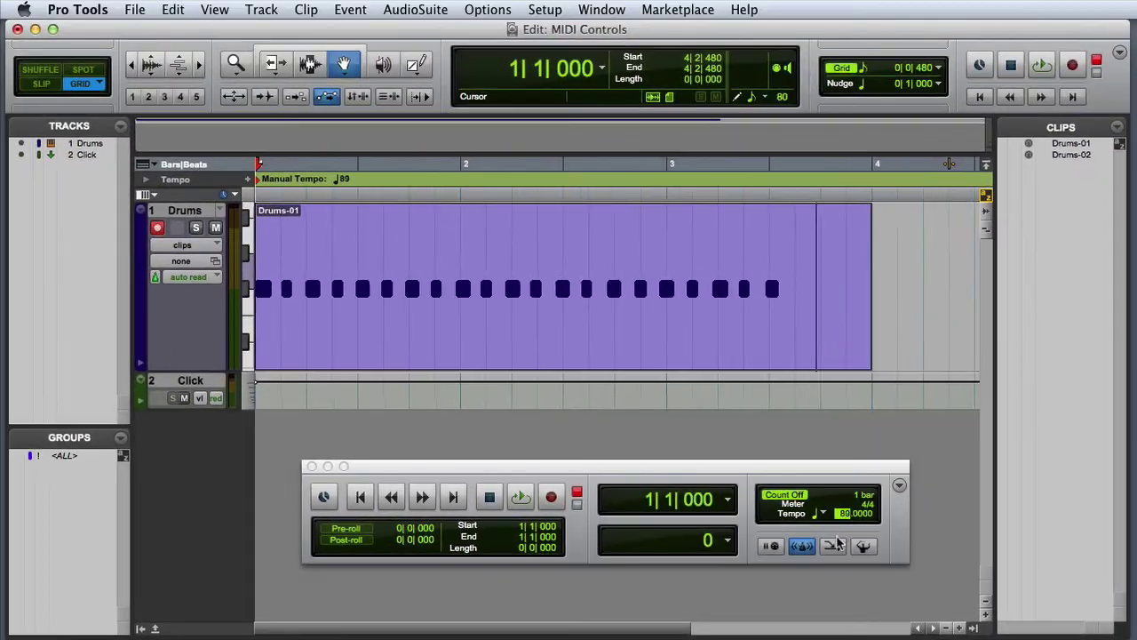
left_click_drag(899, 491, 888, 439)
key("space")
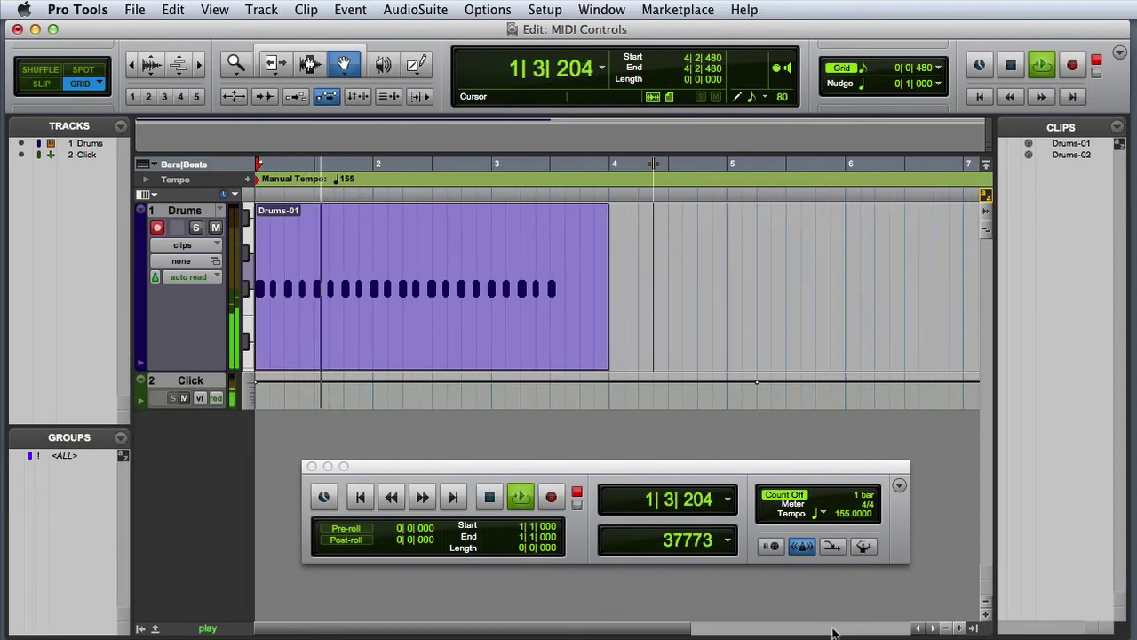
key("space")
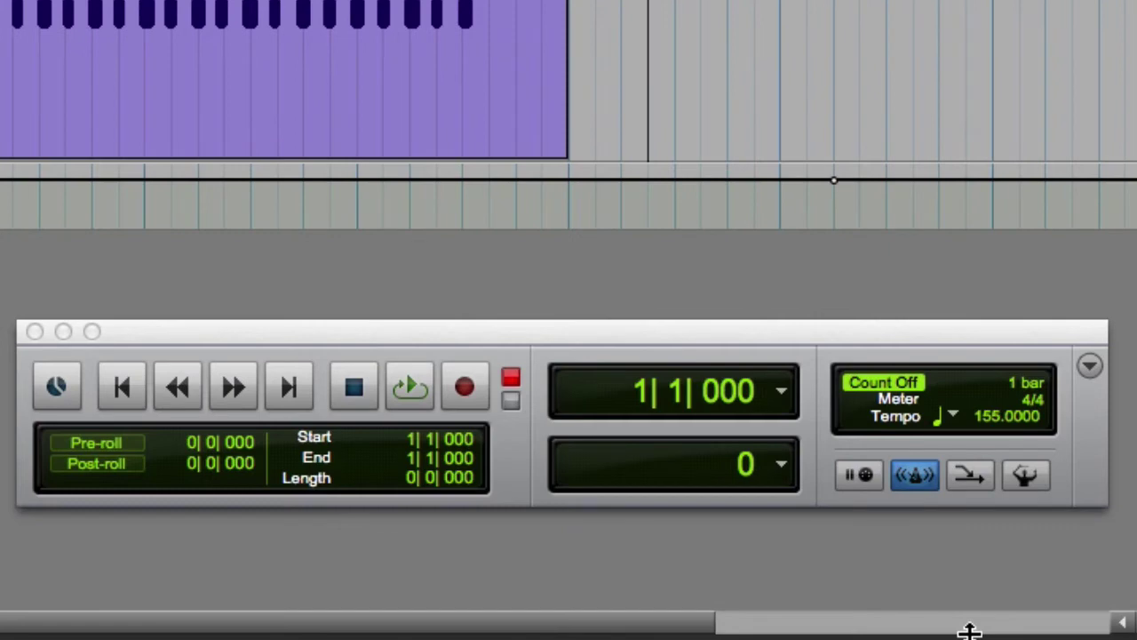
Re-enable the Conductor and change the meter at bar 1 to 3/4
left_click(1030, 478)
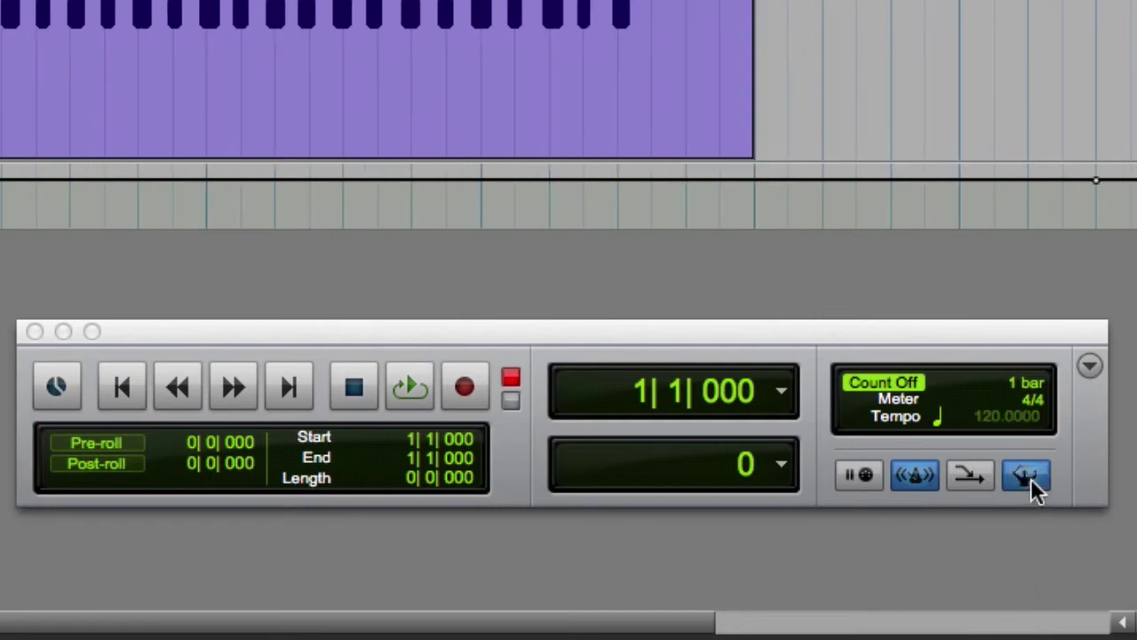
double_click(1031, 402)
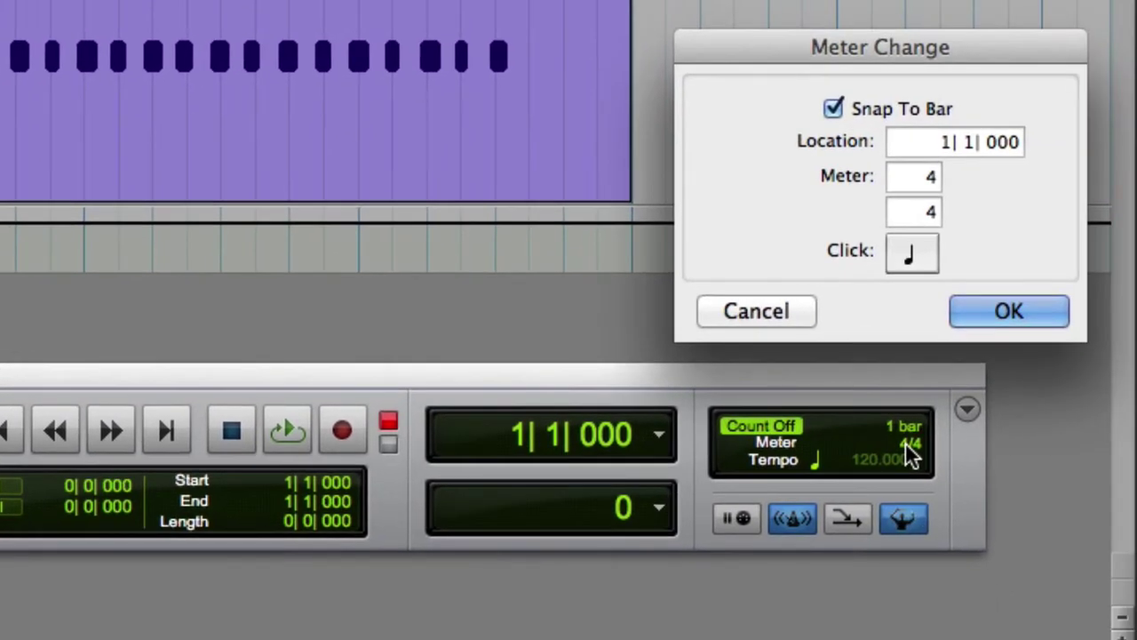
left_click(928, 179)
type("3")
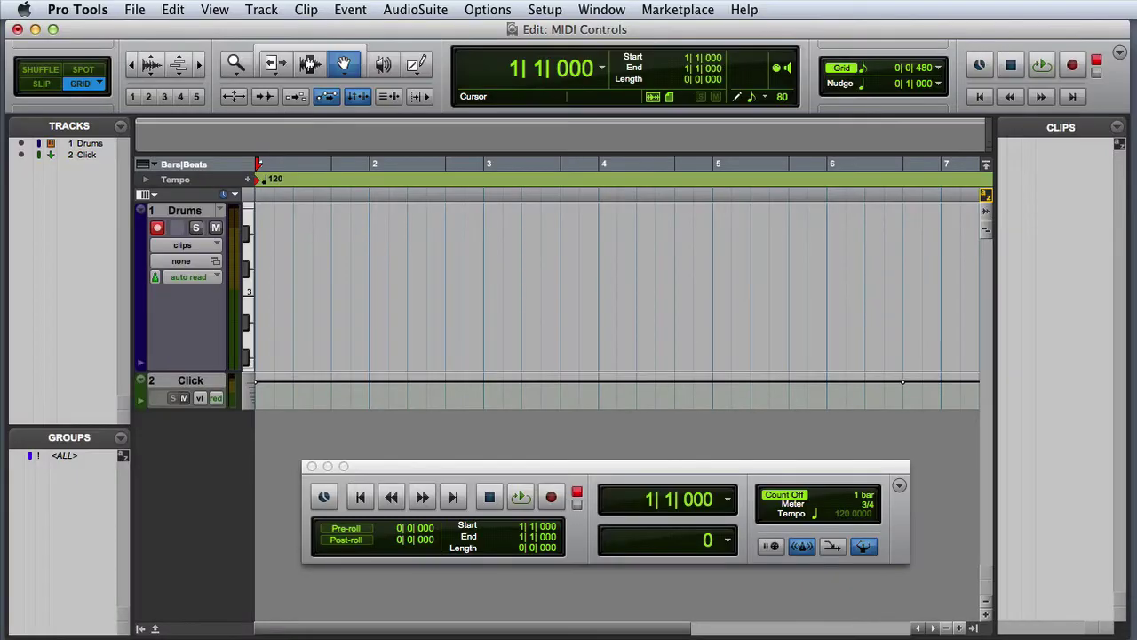
Enable Input Quantize from Event > Event Operations for note-ons on a 1/16-note grid
left_click(350, 10)
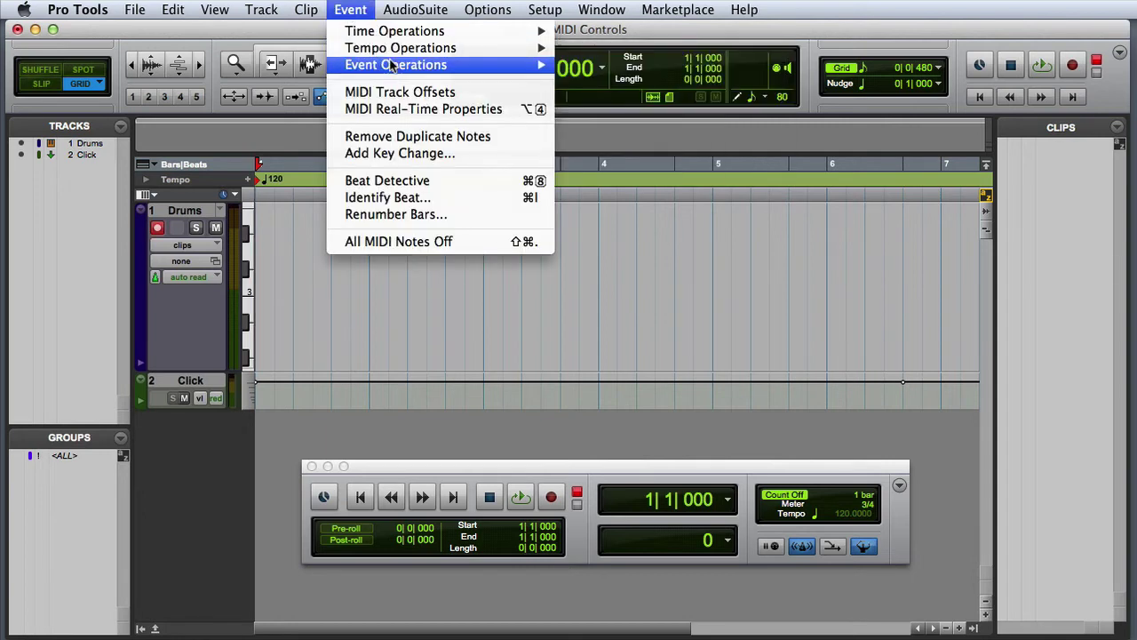
mouse_move(391, 67)
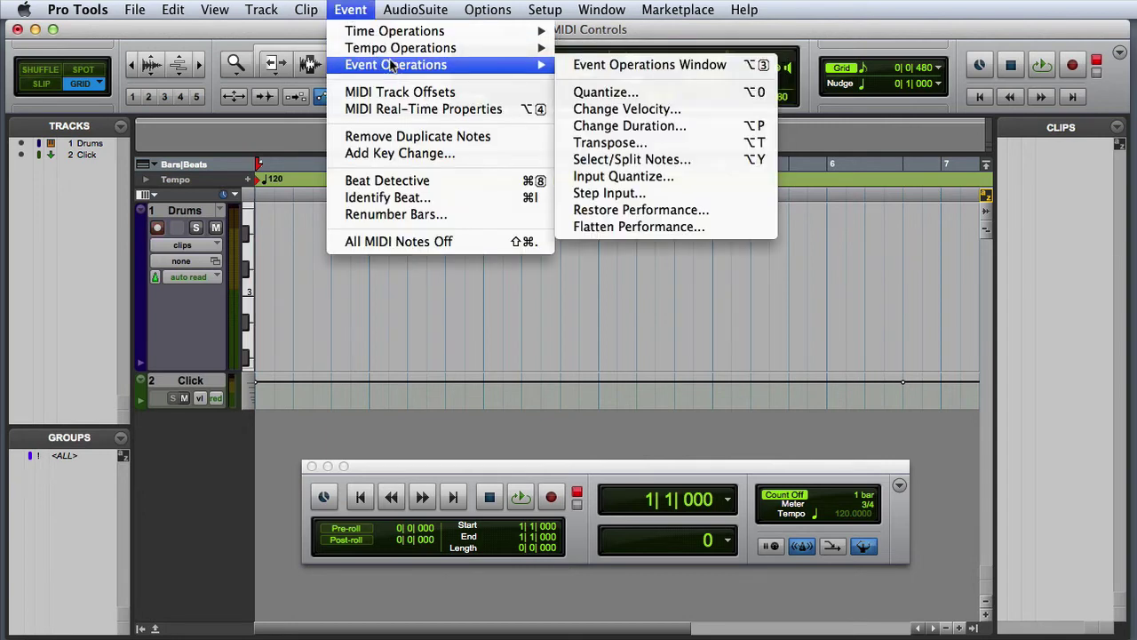
left_click(678, 177)
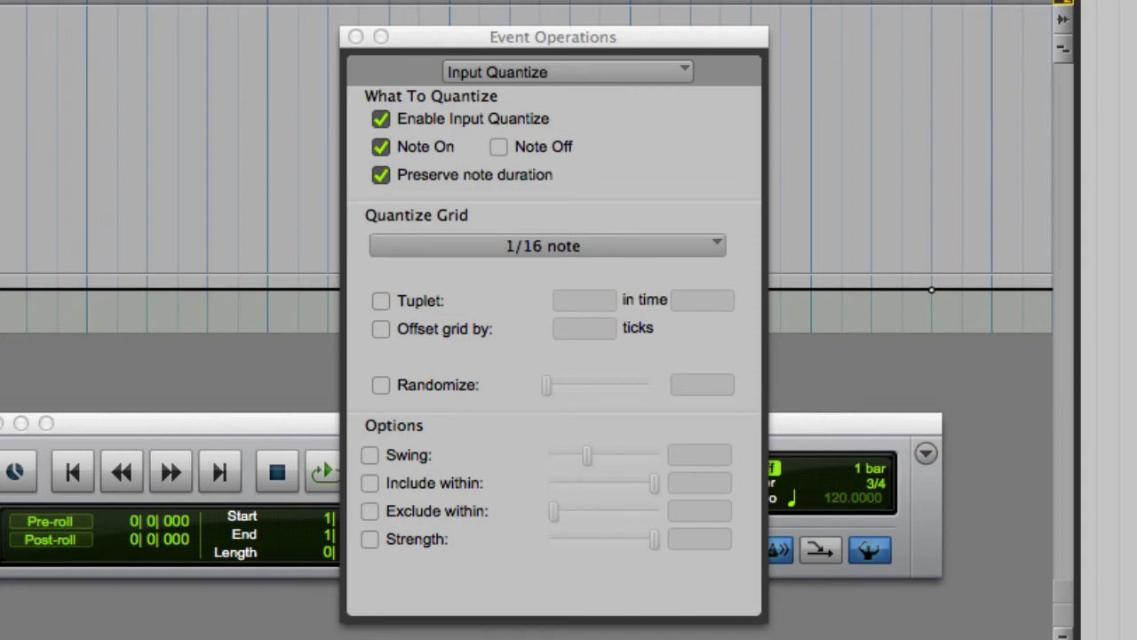
left_click(571, 246)
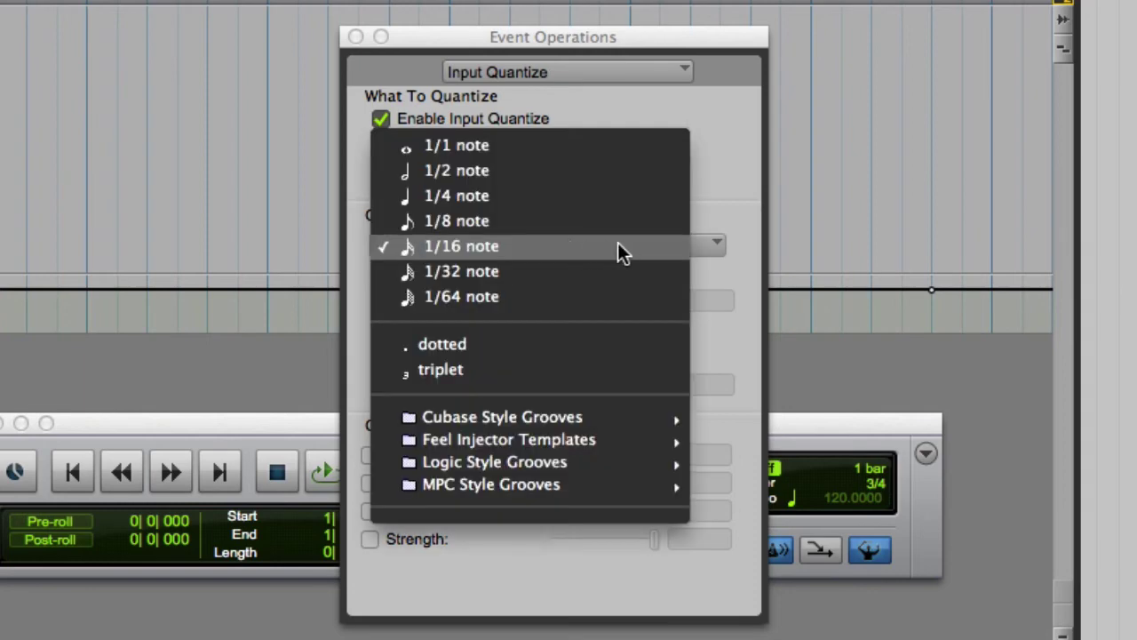
left_click(617, 249)
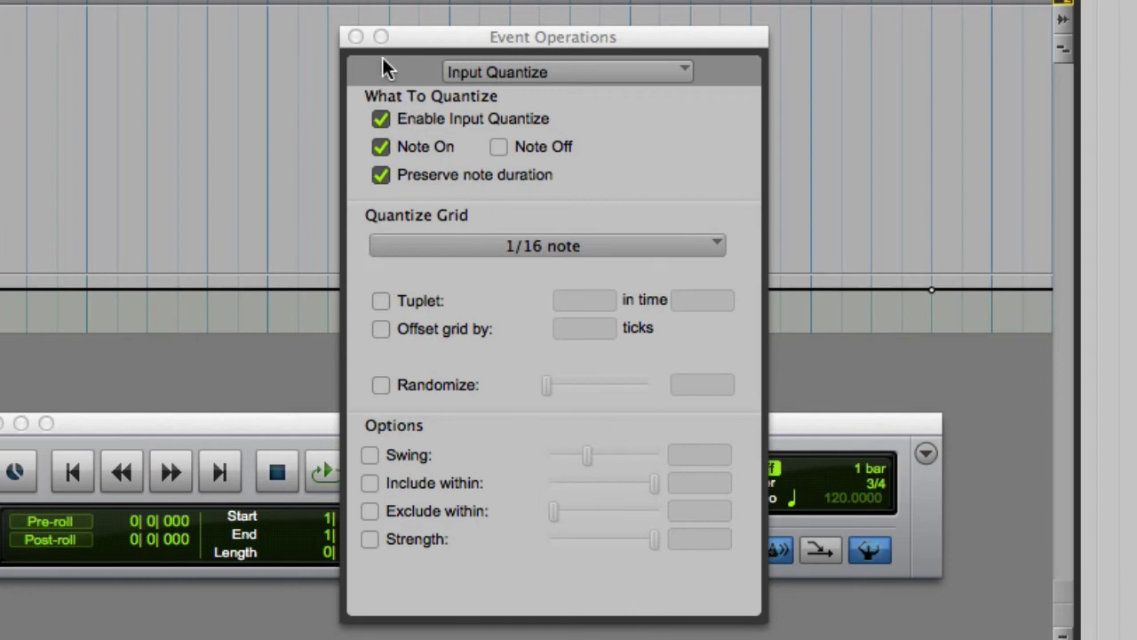
Close Input Quantize, record a quantized drum take into Drums-01 through bar 4, and play it back
left_click(355, 36)
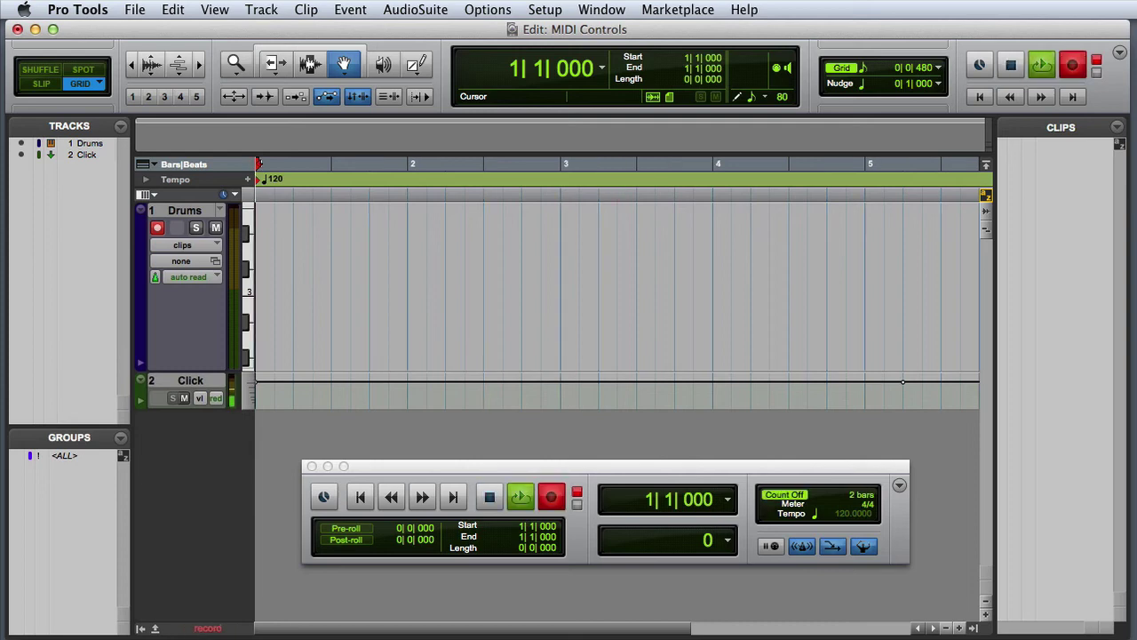
key("space")
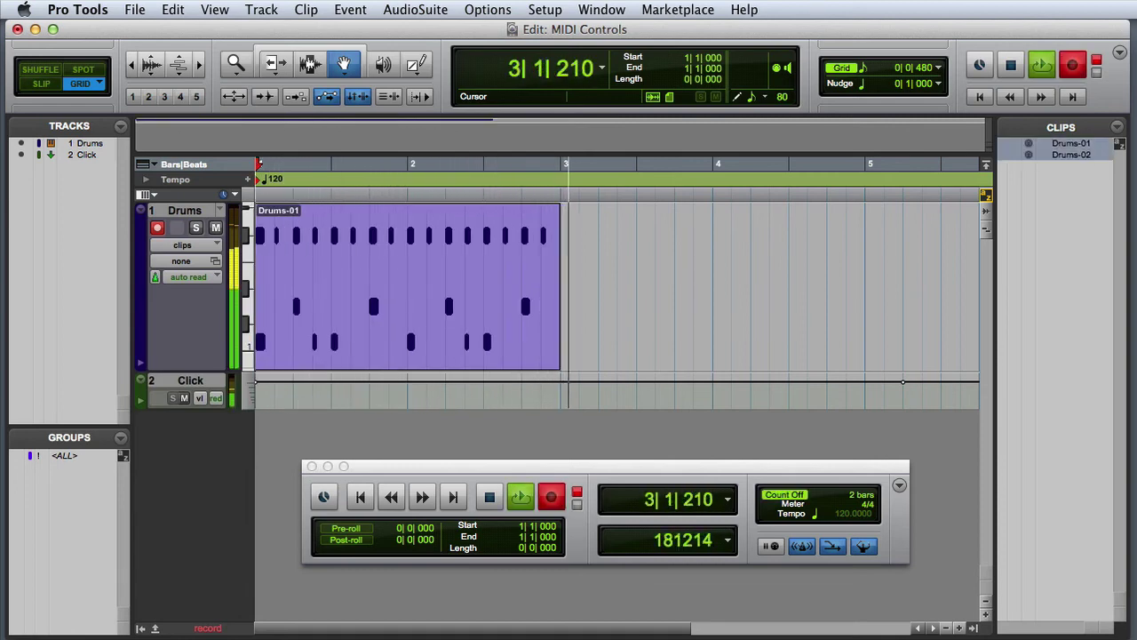
key("space")
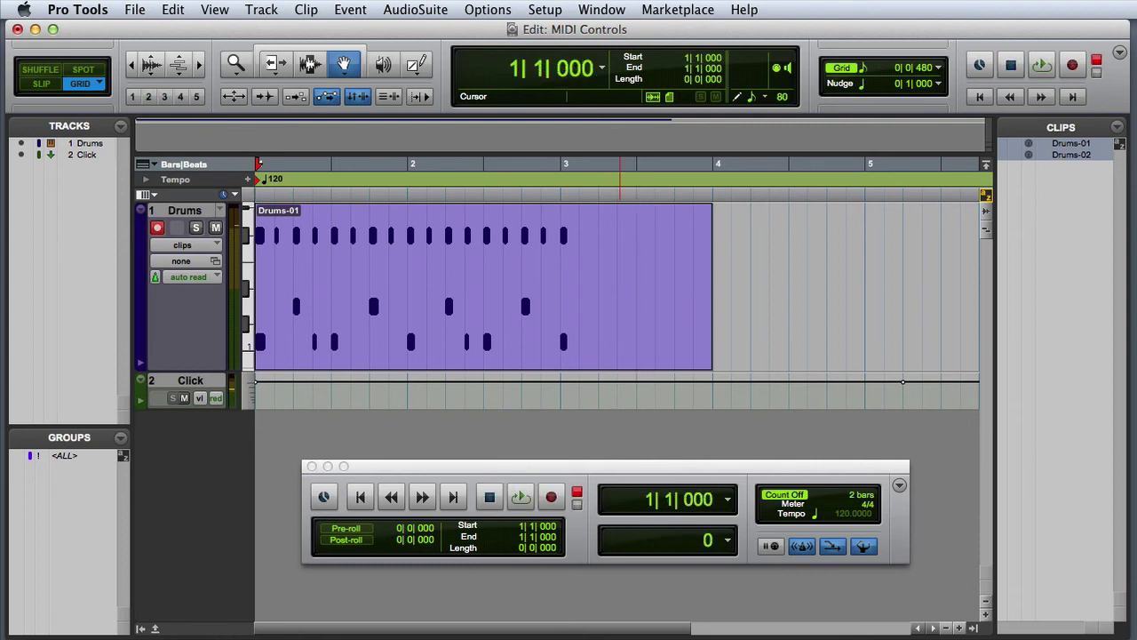
key("space")
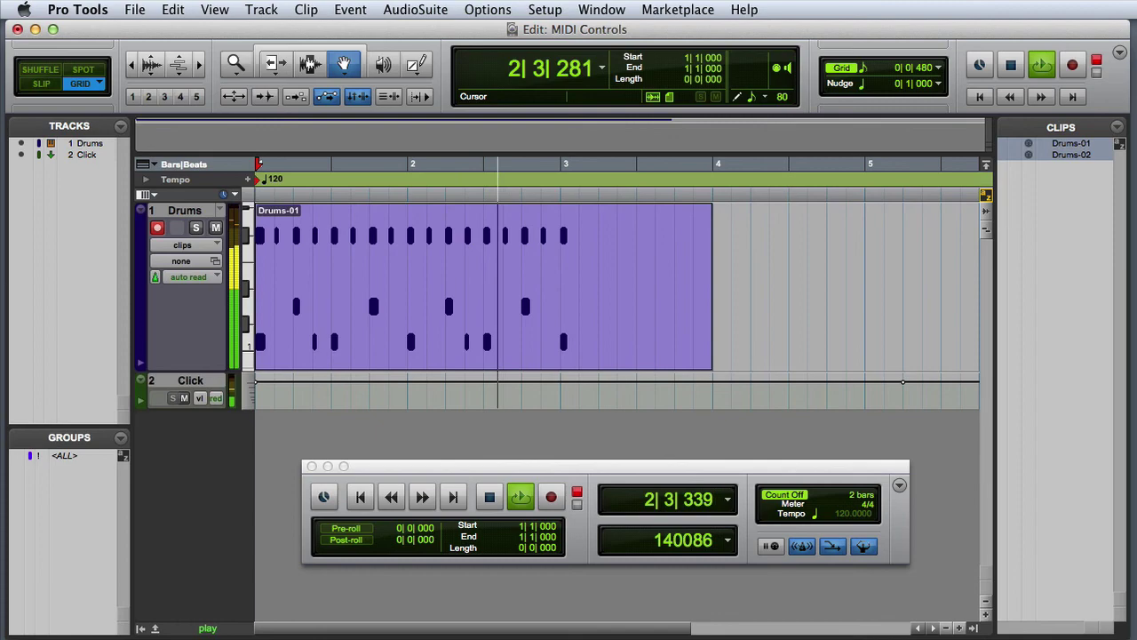
key("space")
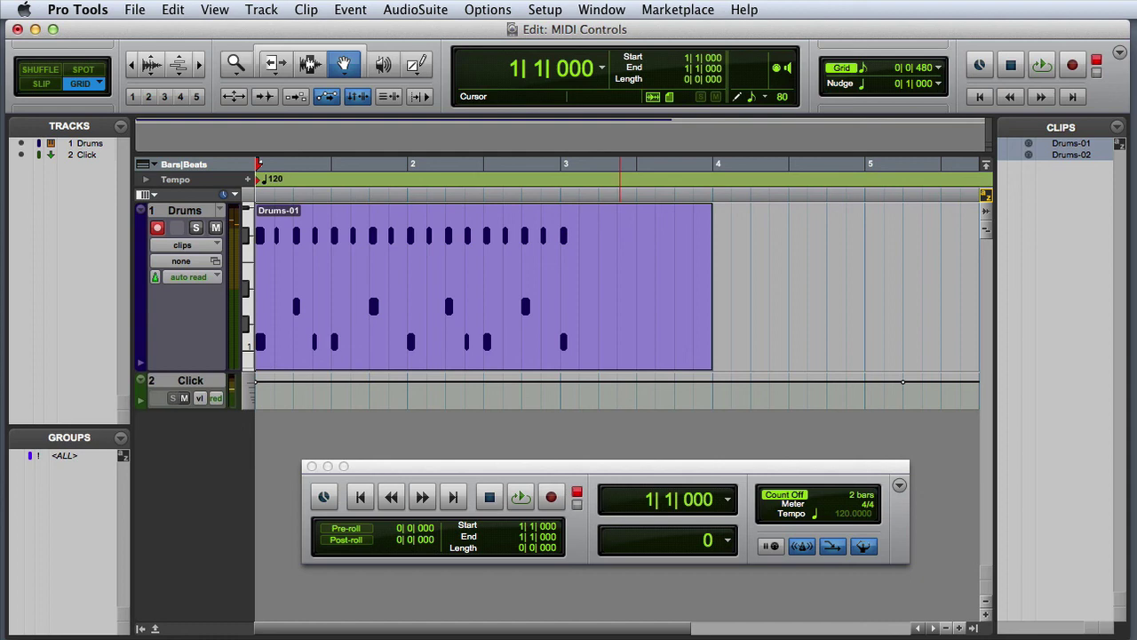
left_click(473, 10)
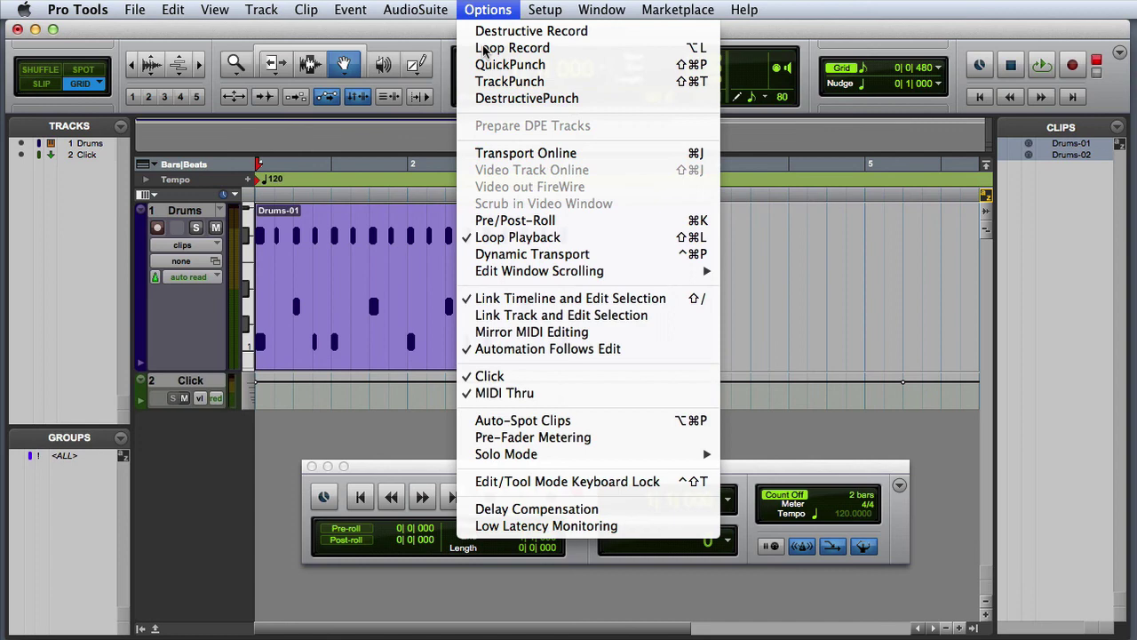